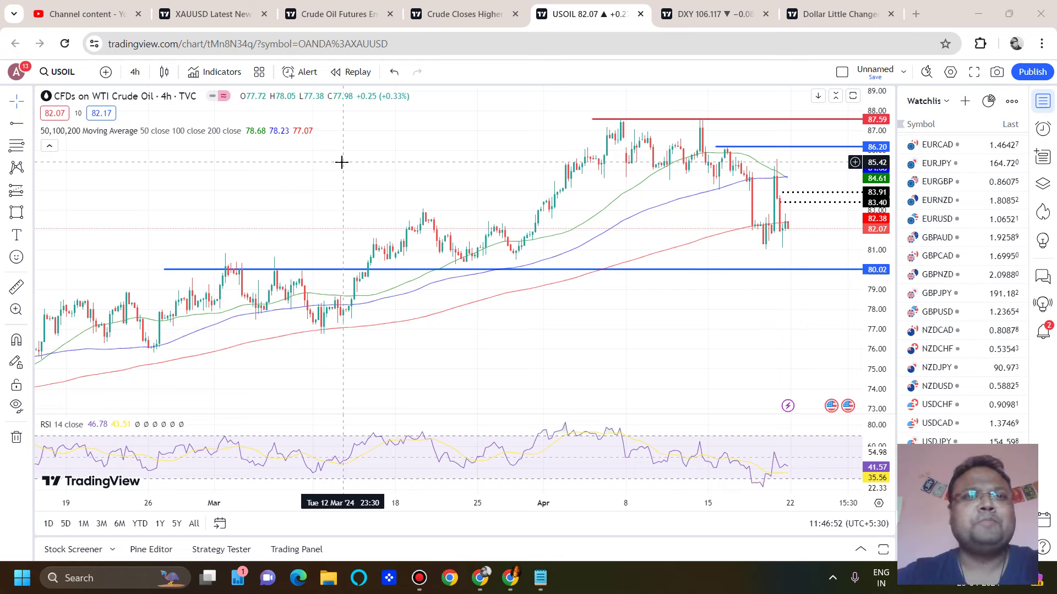
Step: Open the 'Crude Oil Futures End Volatile Week With Losses — Market Talk' news article
click(330, 12)
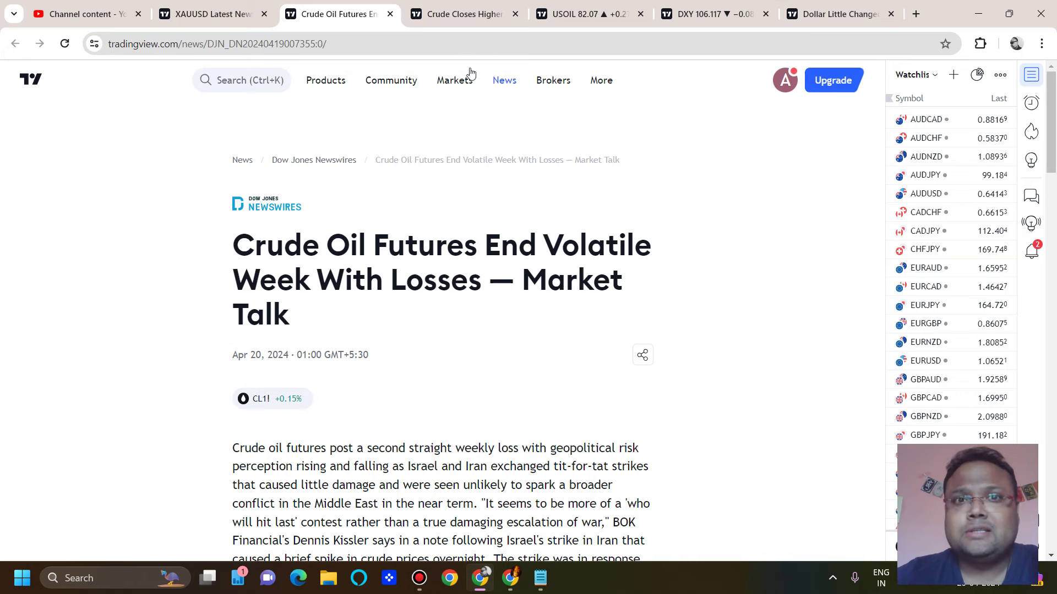
Step: Glance at the 'Crude Closes Higher' Barchart article, then go back to the USOIL 4h chart
click(451, 14)
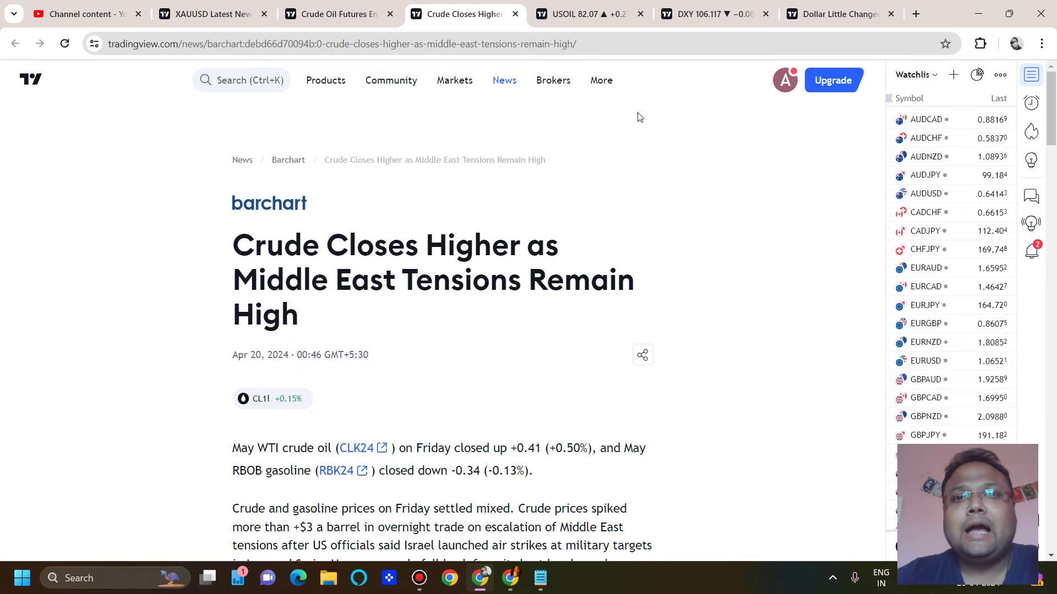
click(611, 20)
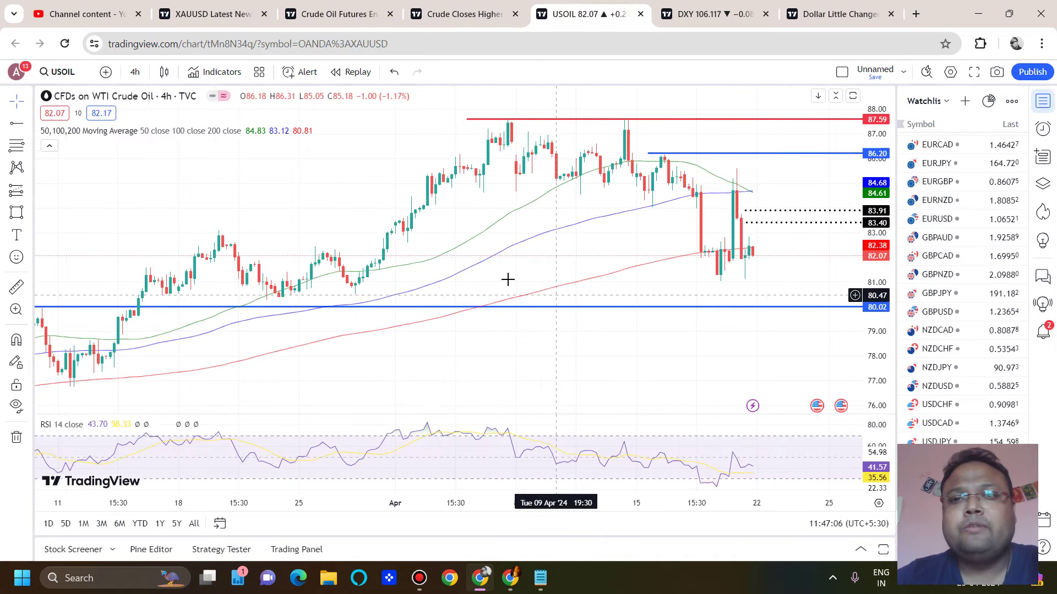
Step: Zoom out to show December–April and anchor a Fib retracement at the 67.79 December low
scroll(508, 279, up, 5)
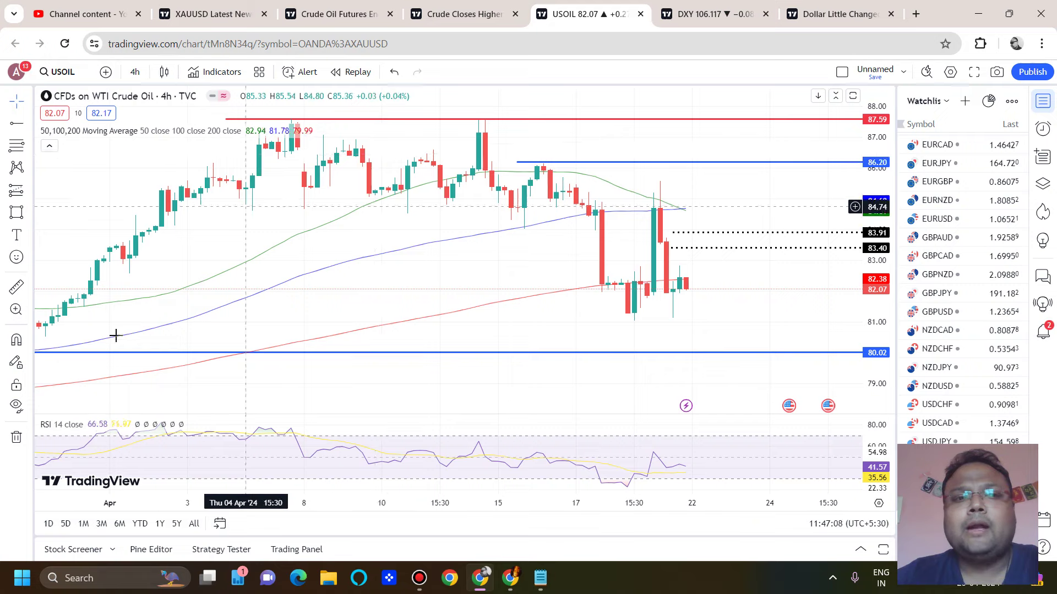
scroll(165, 327, down, 5)
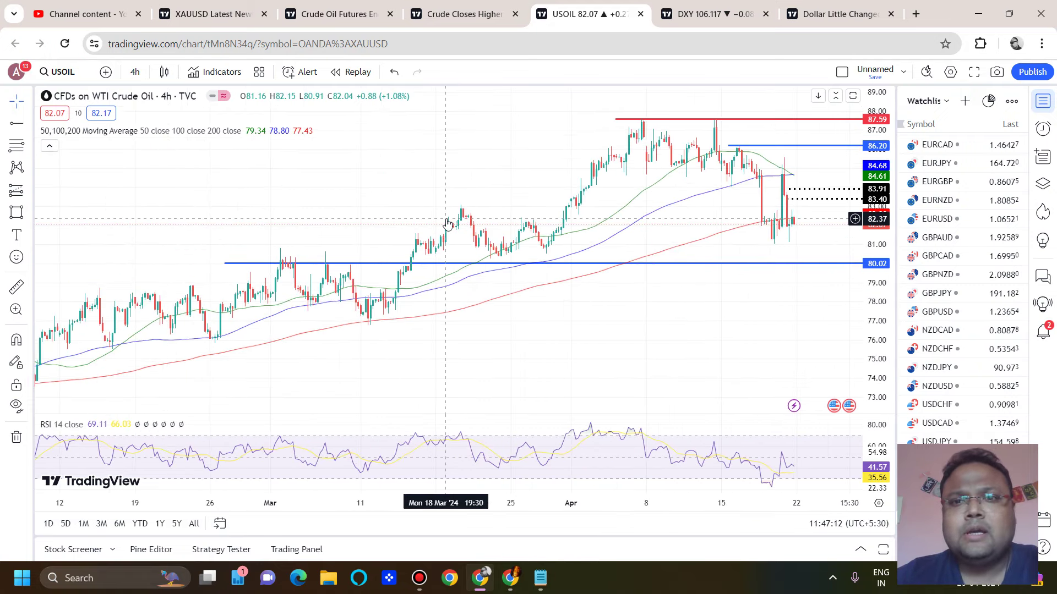
scroll(448, 224, up, 3)
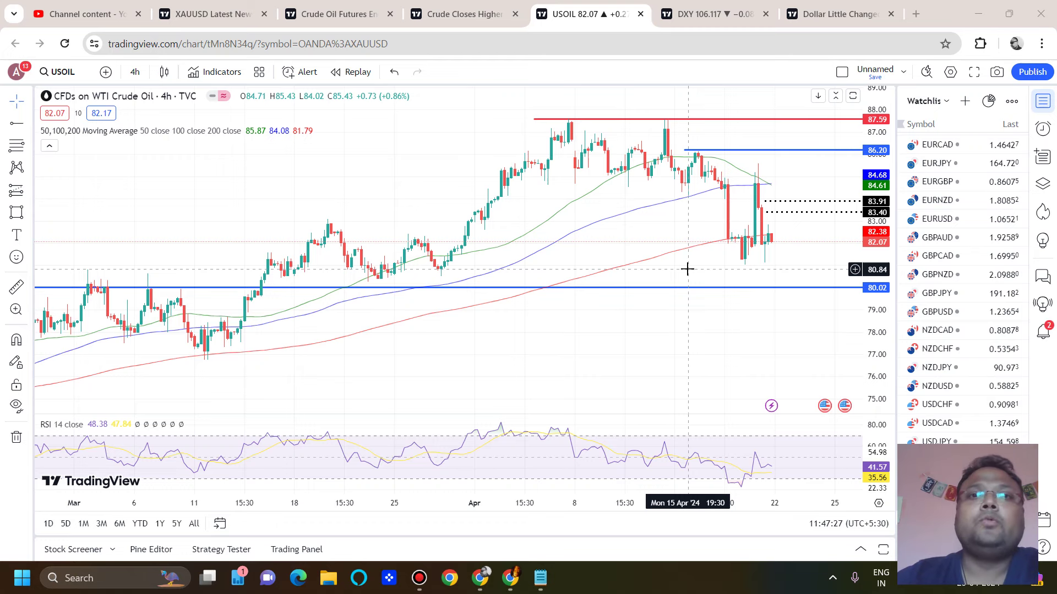
scroll(687, 269, up, 3)
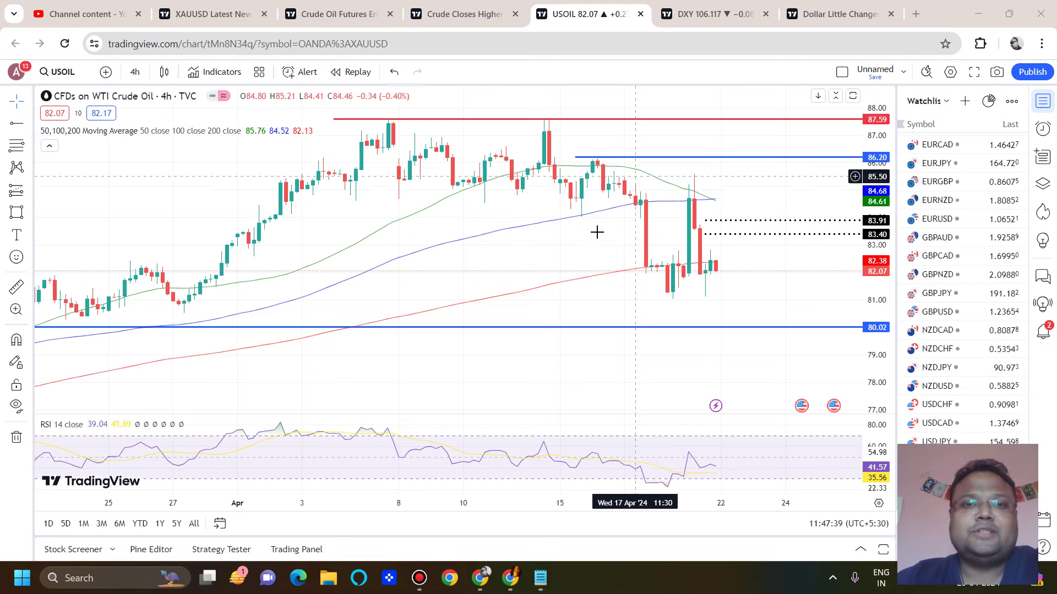
scroll(545, 228, down, 3)
scroll(544, 229, down, 5)
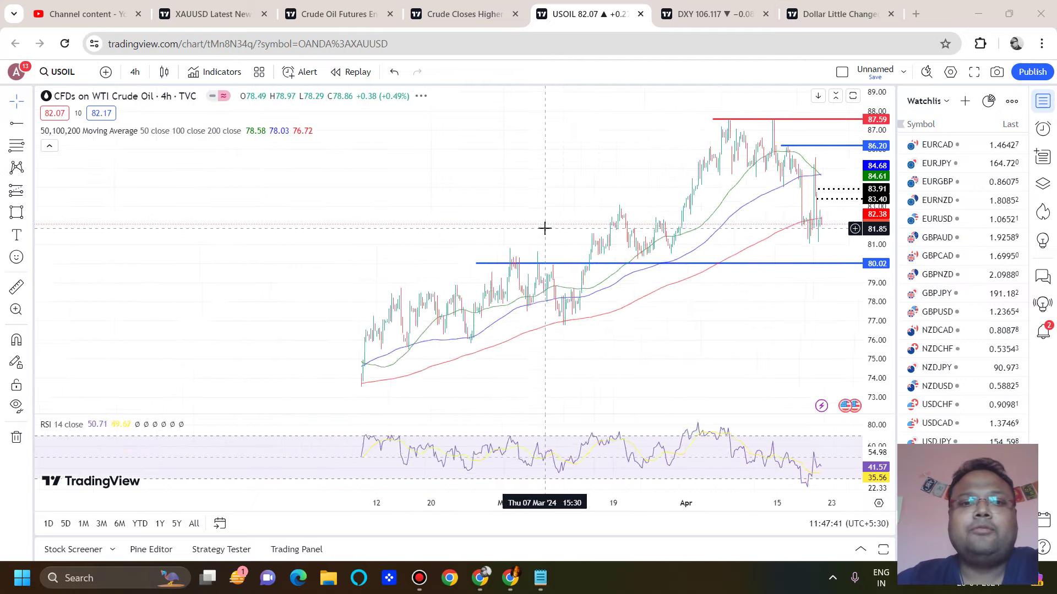
scroll(431, 209, up, 3)
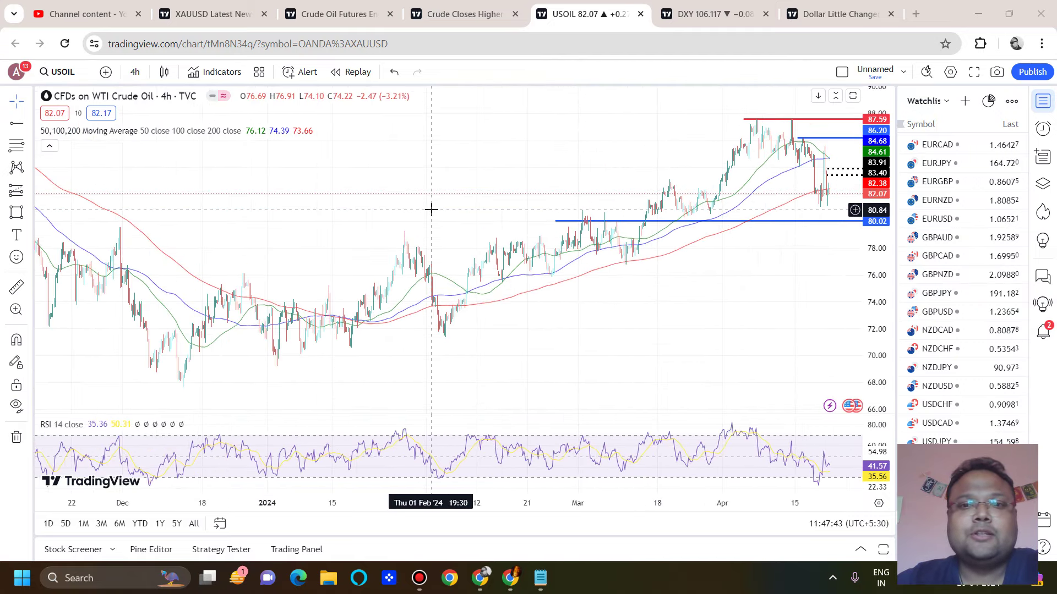
click(15, 142)
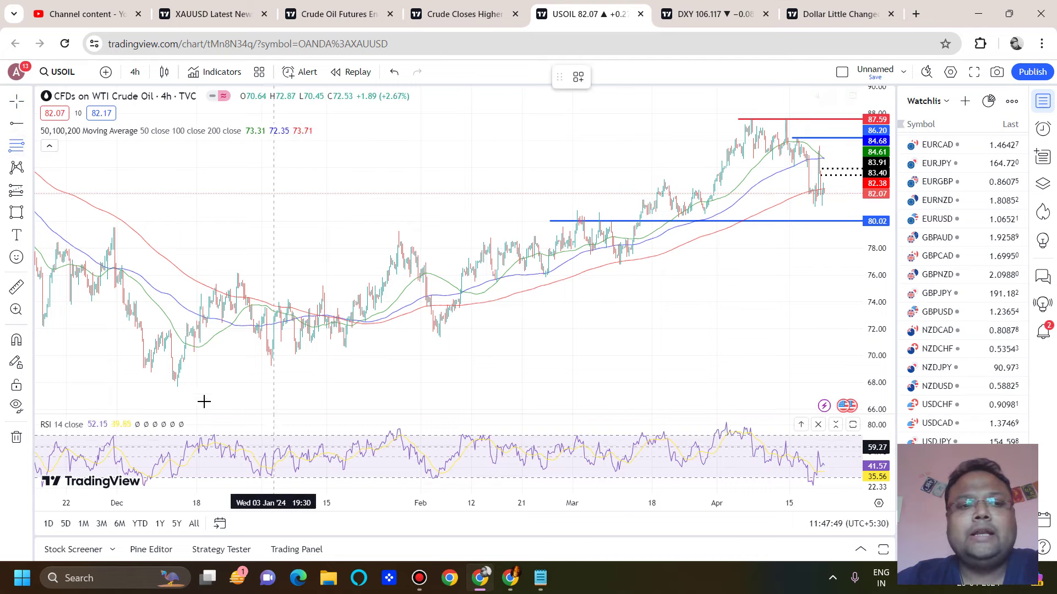
click(168, 386)
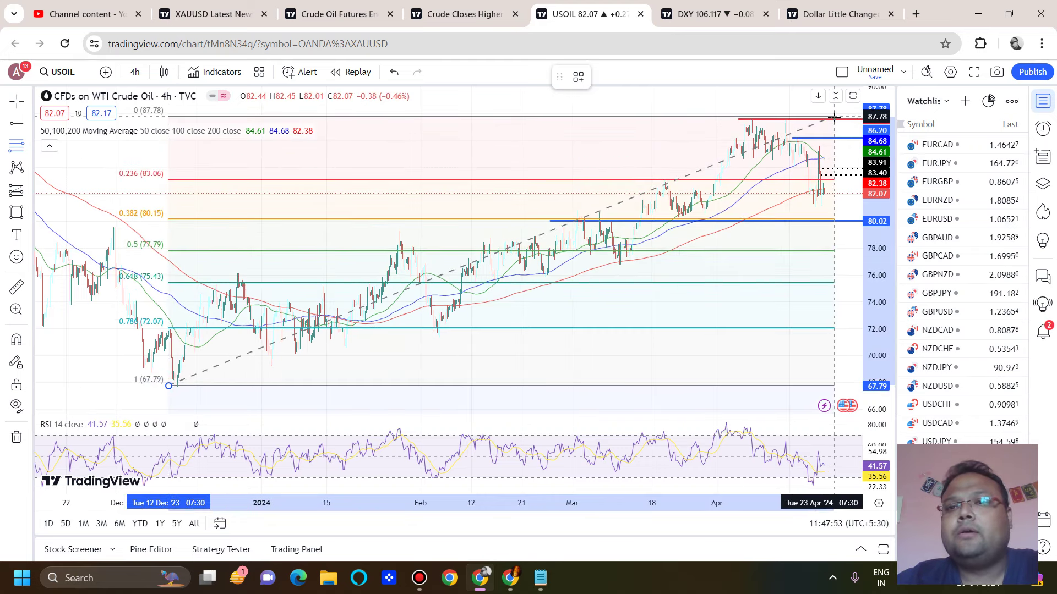
Step: Finish the Fib at the 87.51 April high, then handwrite and circle 80 below price
click(834, 119)
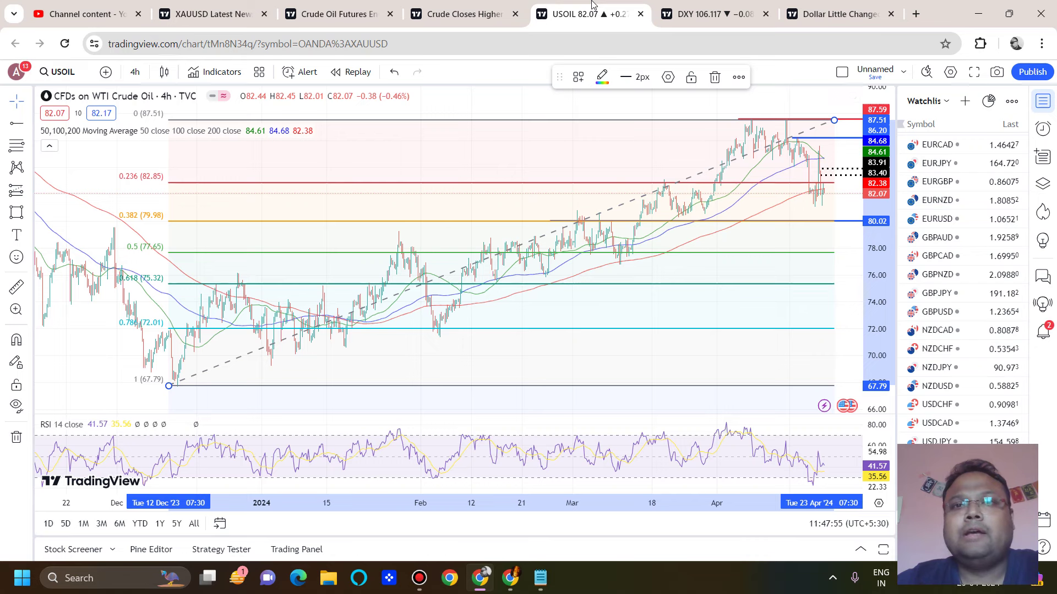
click(638, 9)
mouse_move(690, 269)
mouse_down()
mouse_move(674, 345)
mouse_move(732, 295)
mouse_move(727, 322)
mouse_up()
drag(680, 231, 726, 438)
drag(898, 414, 693, 186)
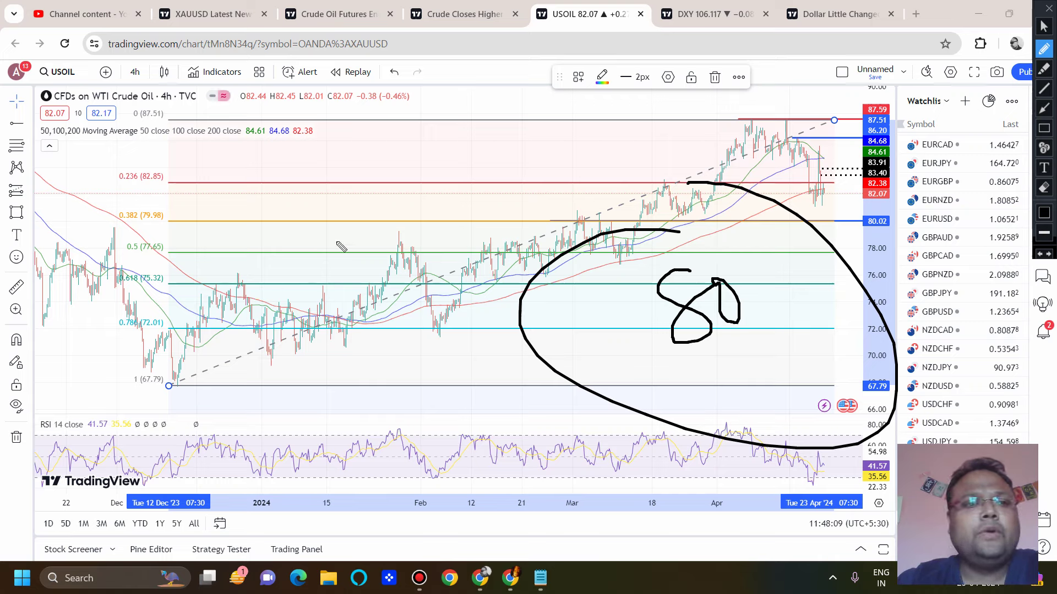
Step: Underline and circle the 0.382 level near 80, jot a short note, then clear the pen strokes
drag(571, 222, 863, 226)
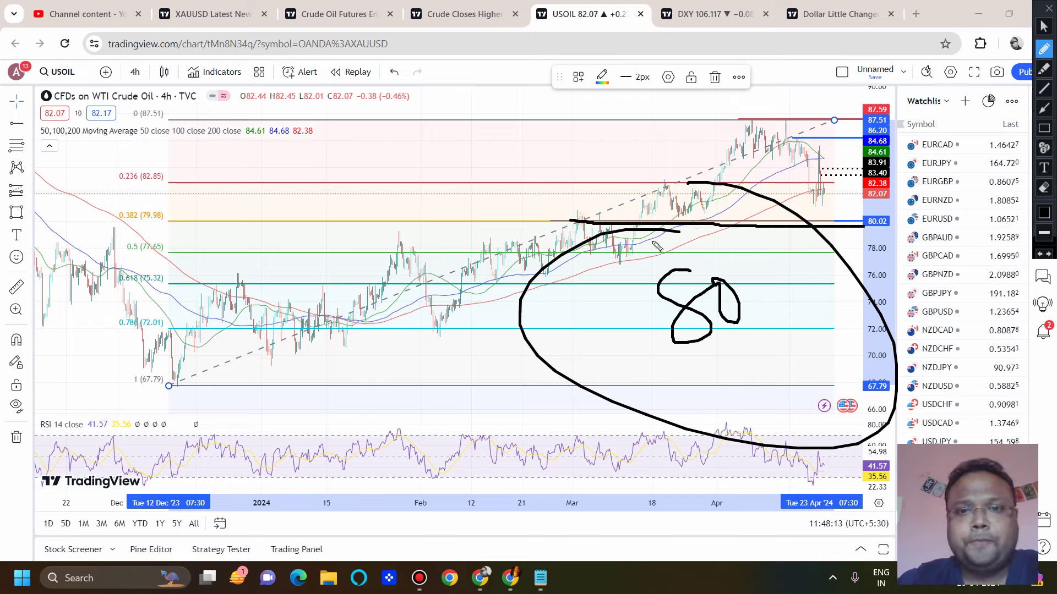
mouse_move(626, 208)
mouse_down()
mouse_move(518, 204)
mouse_move(669, 231)
mouse_move(586, 193)
mouse_up()
drag(267, 132, 260, 238)
drag(296, 89, 352, 209)
drag(359, 155, 406, 150)
drag(374, 184, 424, 170)
drag(465, 109, 452, 181)
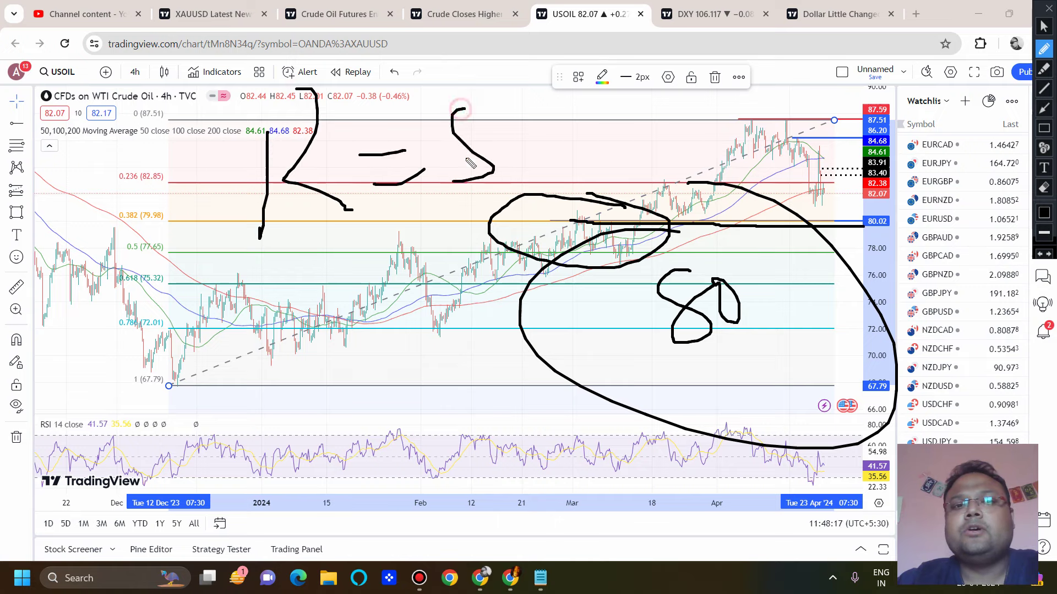
drag(622, 39, 605, 243)
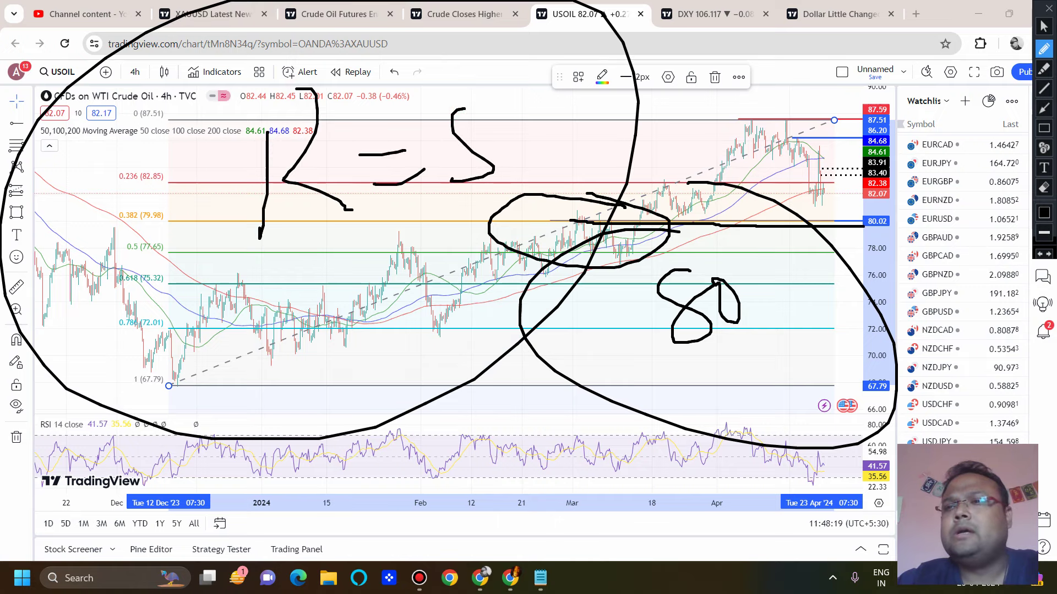
click(1049, 8)
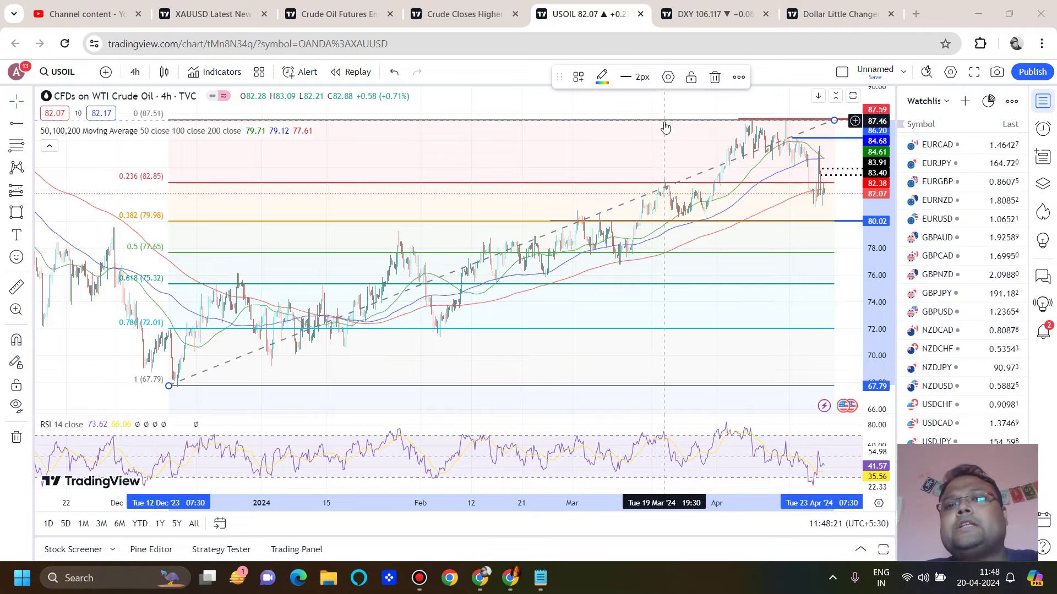
Step: Delete the Fibonacci retracement and zoom in on the recent price action
key(Delete)
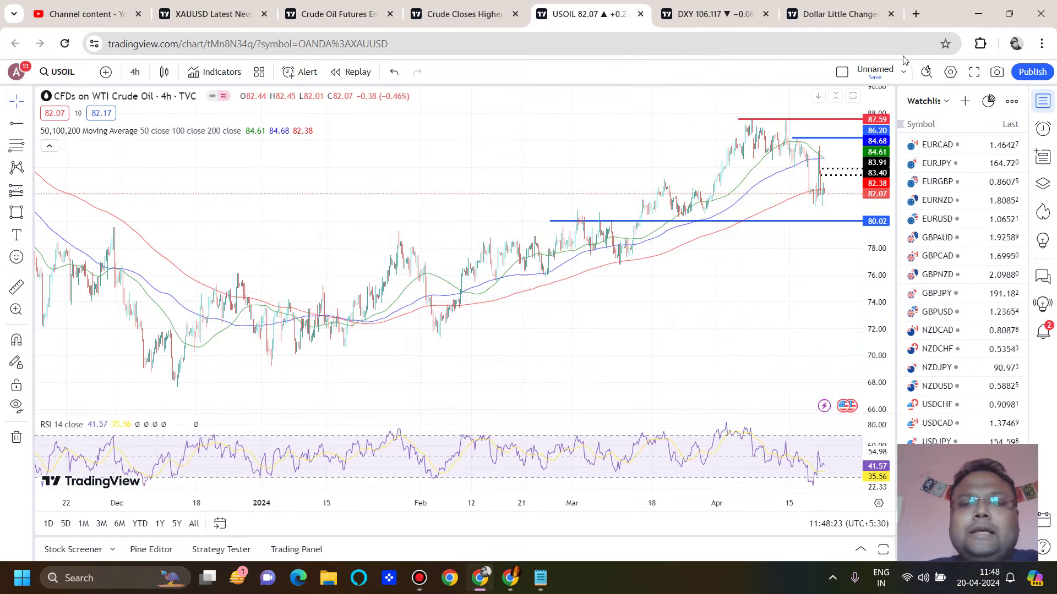
scroll(636, 167, up, 6)
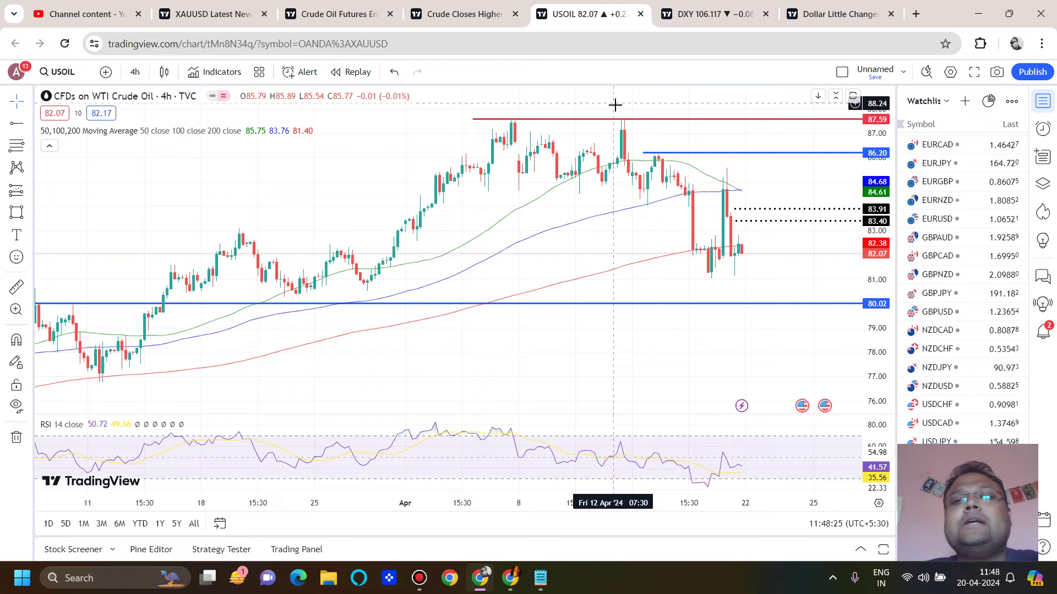
scroll(240, 304, down, 6)
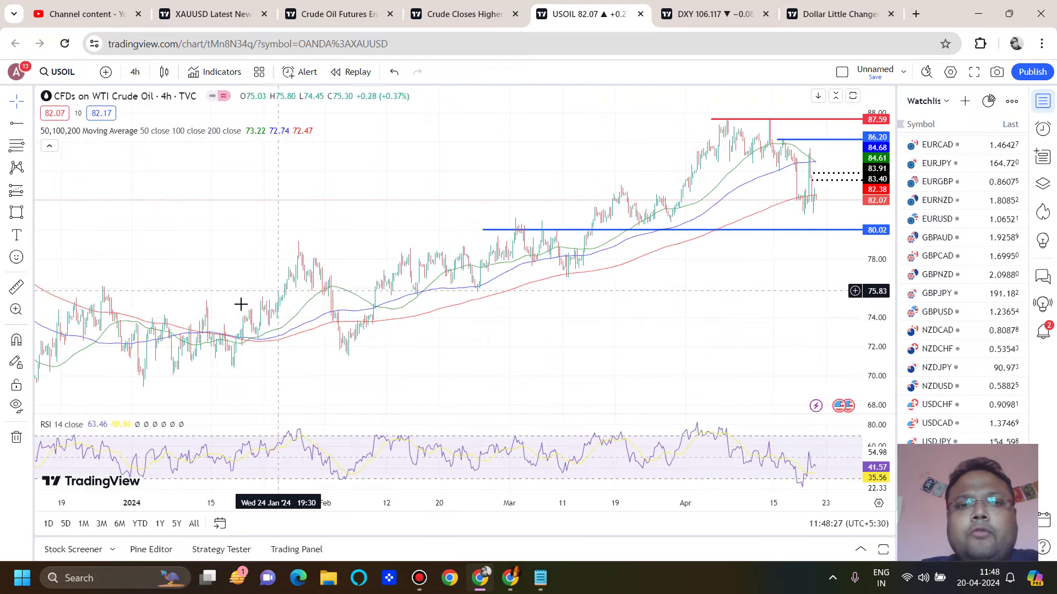
scroll(431, 273, up, 5)
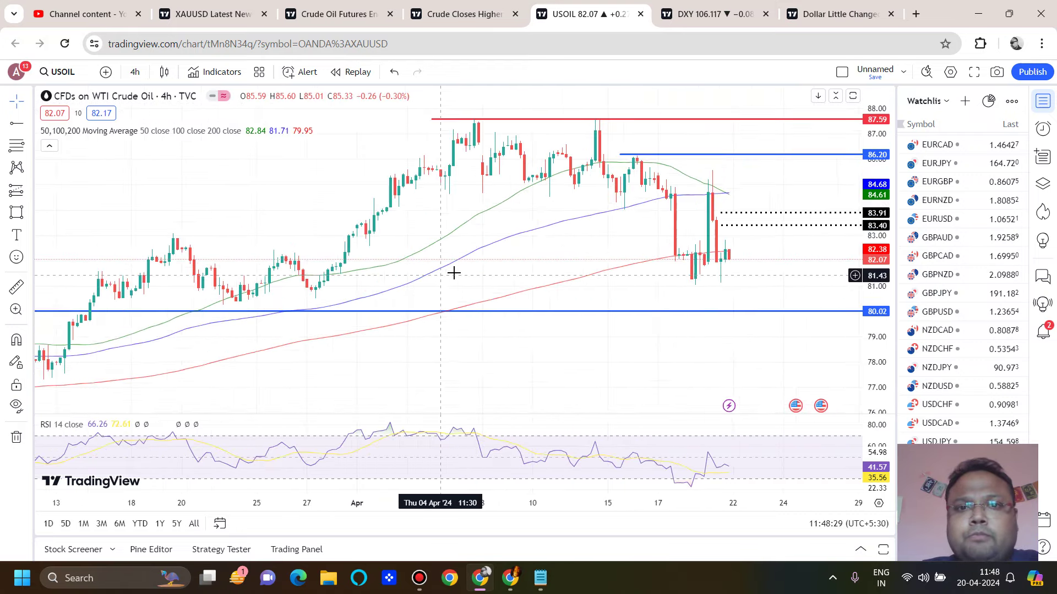
scroll(454, 273, up, 3)
Step: Circle the top, arrow the swing highs, and label lower highs LH and lower lows LL
mouse_move(410, 85)
mouse_down()
mouse_move(727, 226)
mouse_move(364, 40)
mouse_move(375, 43)
mouse_move(384, 118)
mouse_move(409, 117)
mouse_up()
mouse_move(512, 55)
mouse_down()
mouse_move(481, 124)
mouse_move(511, 111)
mouse_move(557, 160)
mouse_up()
drag(535, 140, 575, 164)
mouse_move(670, 125)
mouse_down()
mouse_move(666, 188)
mouse_move(709, 197)
mouse_up()
mouse_move(724, 52)
mouse_down()
mouse_move(715, 128)
mouse_move(747, 127)
mouse_up()
mouse_move(772, 53)
mouse_down()
mouse_move(765, 118)
mouse_move(797, 67)
mouse_up()
drag(798, 60, 786, 135)
mouse_move(446, 225)
mouse_down()
mouse_move(460, 293)
mouse_move(486, 287)
mouse_up()
mouse_move(530, 225)
mouse_down()
mouse_move(517, 293)
mouse_move(553, 300)
mouse_up()
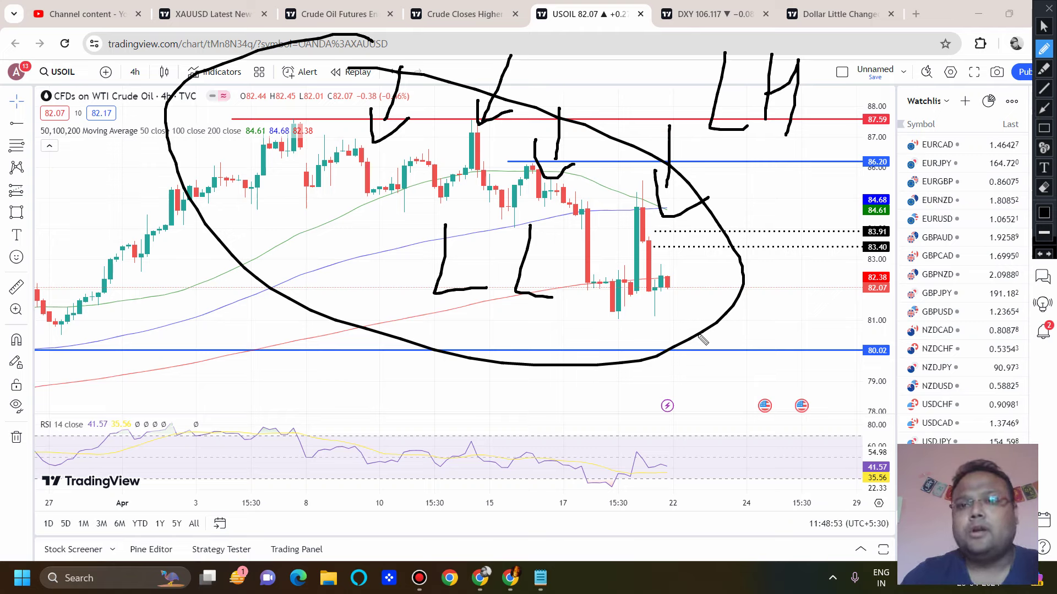
Step: Sketch the slide and a projected dip toward 80.02 then rally, and clear the markings
mouse_move(700, 339)
mouse_down()
mouse_move(725, 355)
mouse_move(769, 319)
mouse_move(776, 357)
mouse_up()
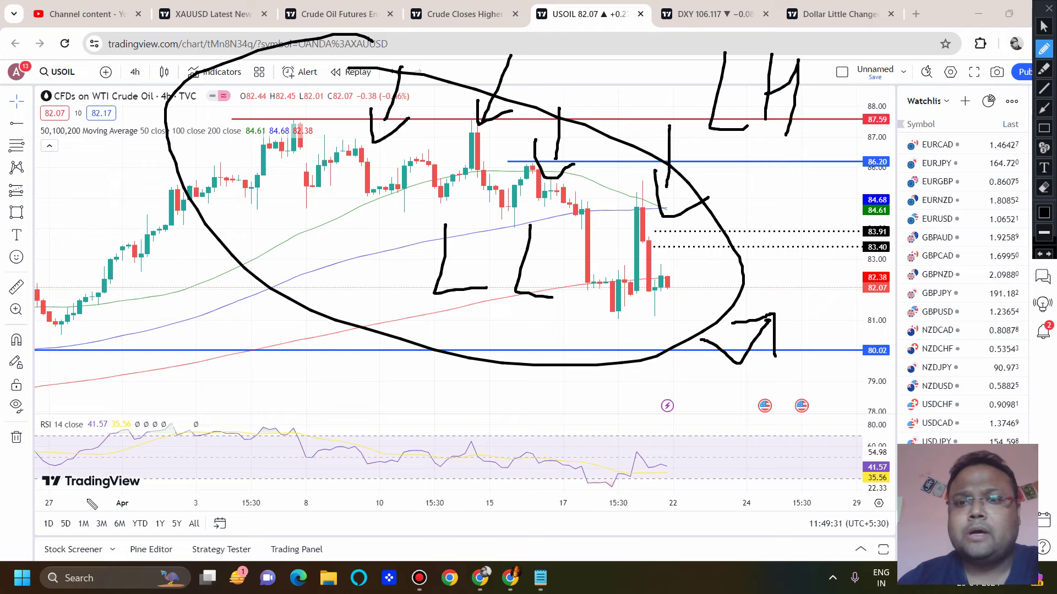
mouse_move(304, 114)
mouse_down()
mouse_move(648, 230)
mouse_move(284, 264)
mouse_move(398, 69)
mouse_up()
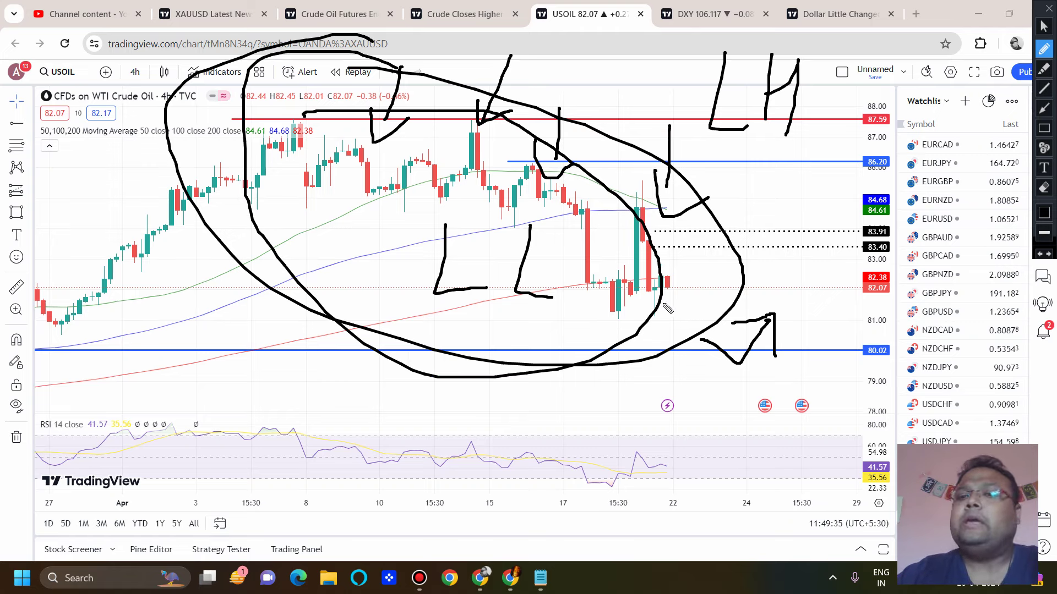
mouse_move(663, 284)
mouse_down()
mouse_move(740, 366)
mouse_move(824, 234)
mouse_move(935, 176)
mouse_move(998, 44)
mouse_up()
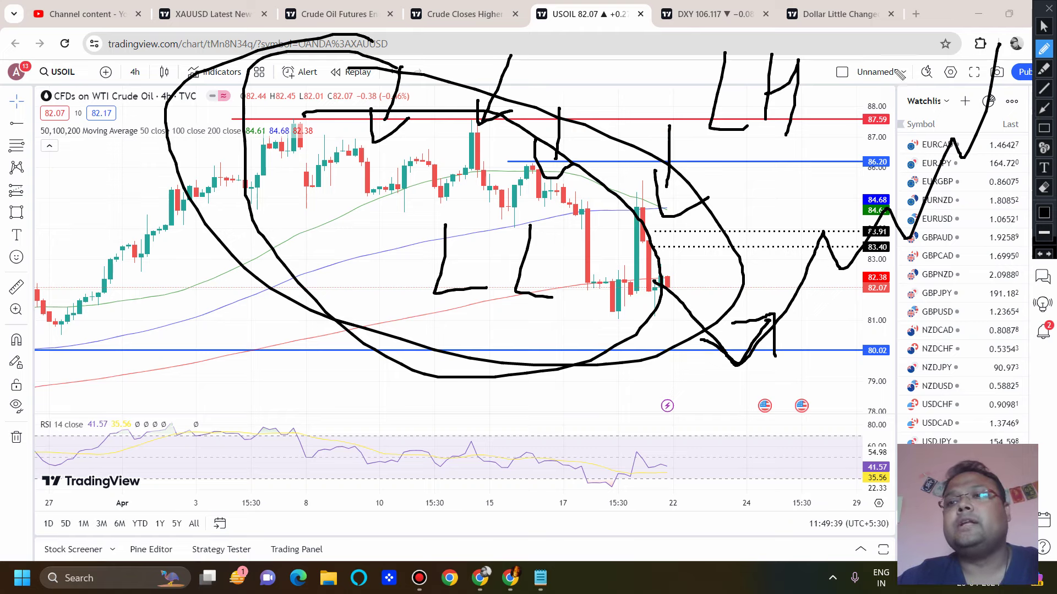
drag(894, 70, 1027, 91)
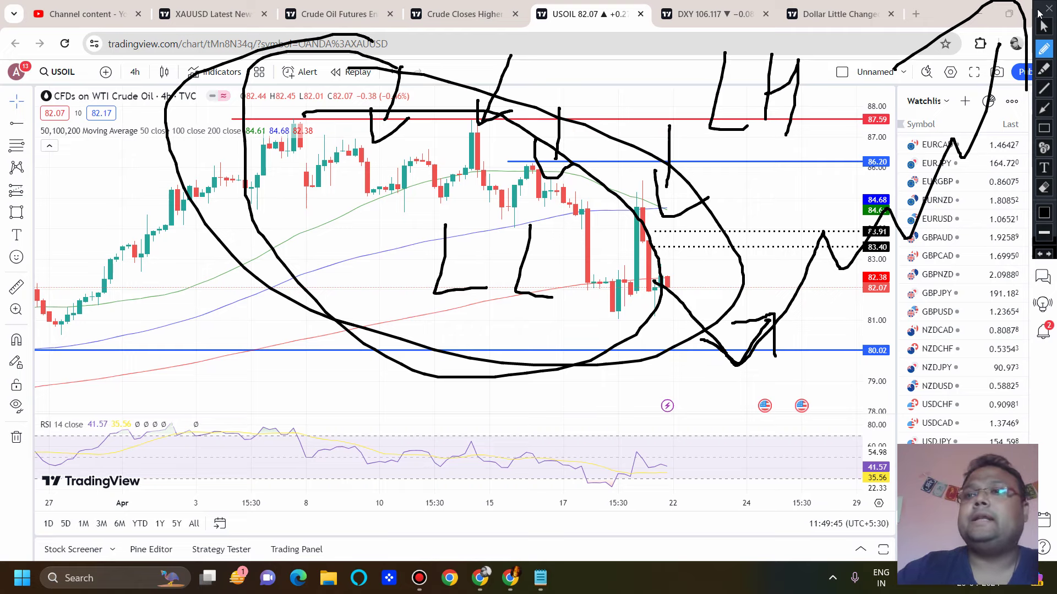
click(1048, 9)
Step: Draw a Fib retracement from the 85.58 high down to the 81.05 low
scroll(637, 307, up, 2)
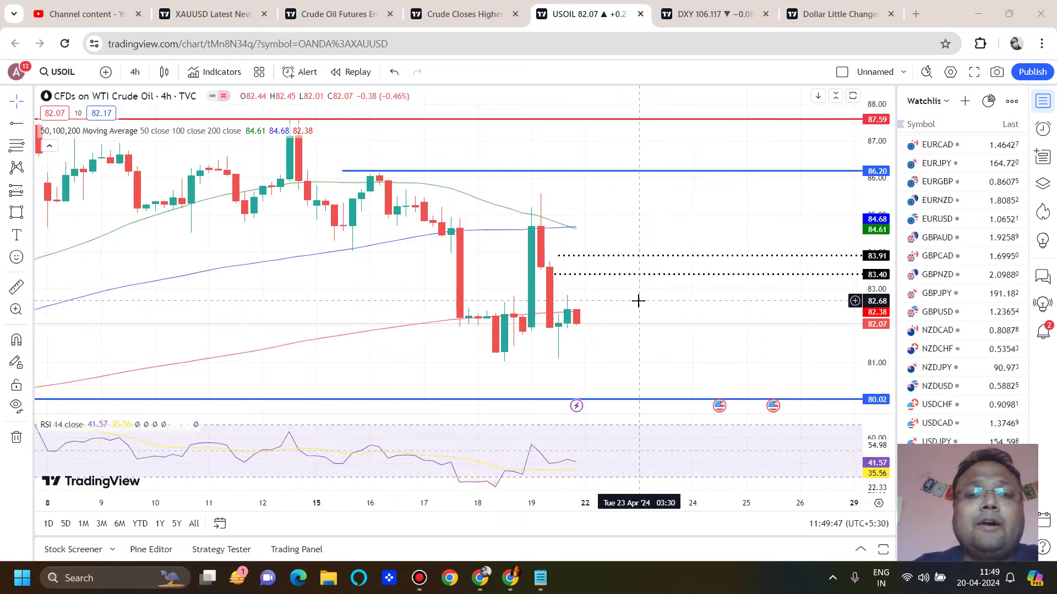
scroll(638, 300, up, 1)
scroll(456, 309, down, 3)
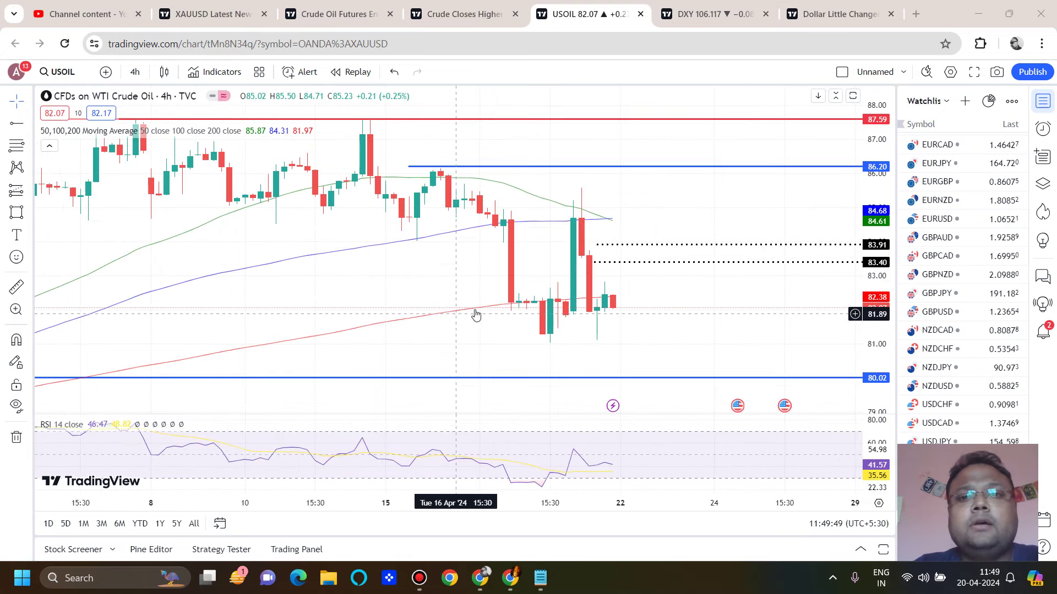
scroll(304, 236, up, 2)
click(16, 146)
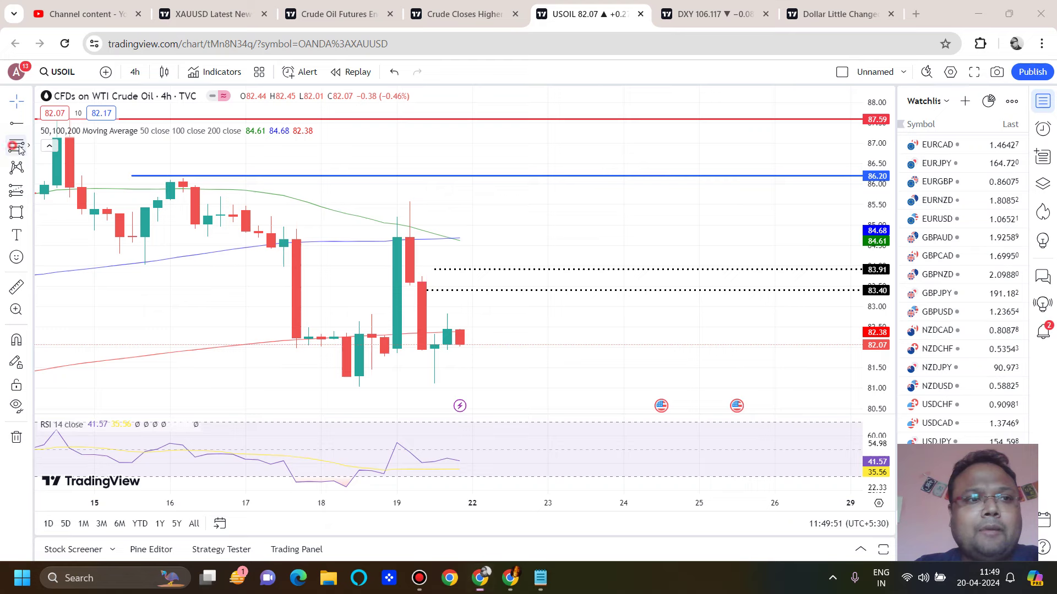
click(359, 201)
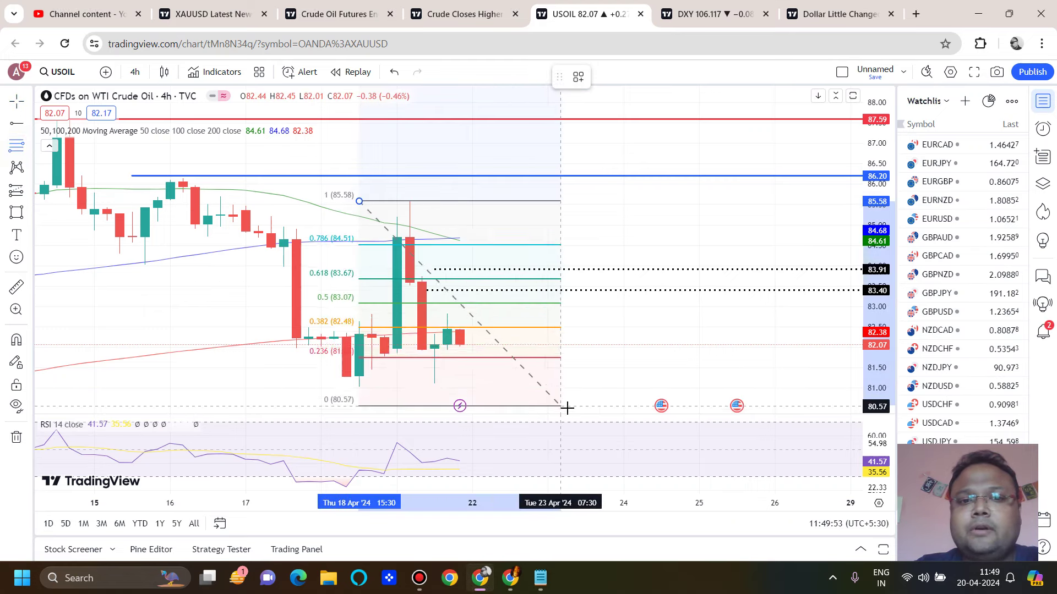
click(595, 386)
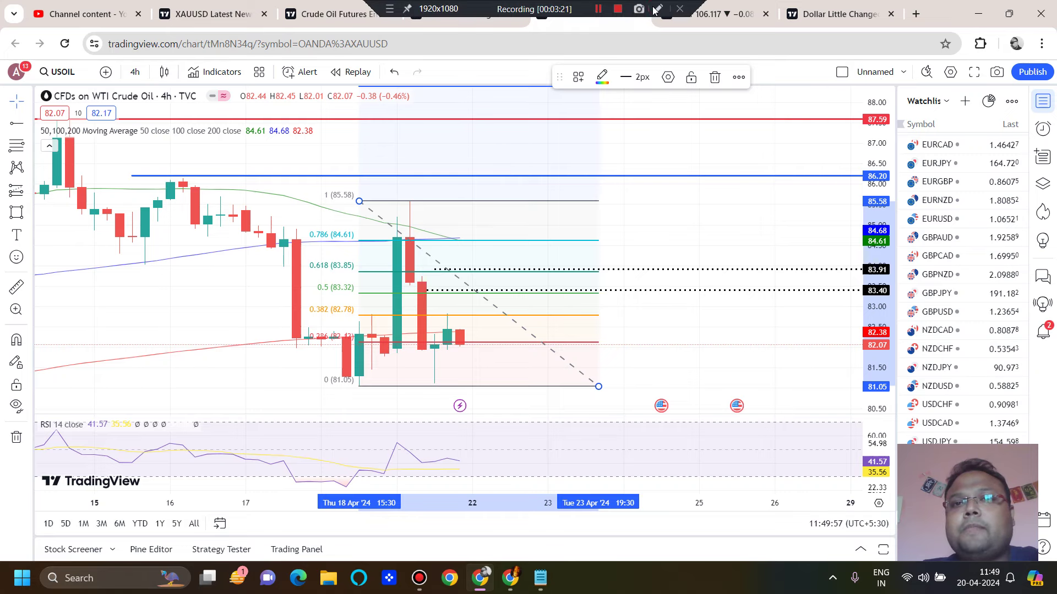
Step: Handwrite 83.50 and 84.50 on the chart with the screen pen and circle both notes
key(ctrl+shift+1)
drag(649, 309, 696, 341)
click(713, 333)
mouse_move(753, 299)
mouse_down()
mouse_move(735, 305)
mouse_move(735, 334)
mouse_move(771, 313)
mouse_up()
drag(592, 187, 627, 226)
mouse_move(640, 168)
mouse_down()
mouse_move(640, 201)
mouse_move(663, 204)
mouse_move(730, 160)
mouse_up()
click(672, 201)
mouse_move(714, 105)
mouse_down()
mouse_move(858, 41)
mouse_move(544, 50)
mouse_up()
mouse_move(640, 250)
mouse_down()
mouse_move(507, 264)
mouse_move(605, 253)
mouse_up()
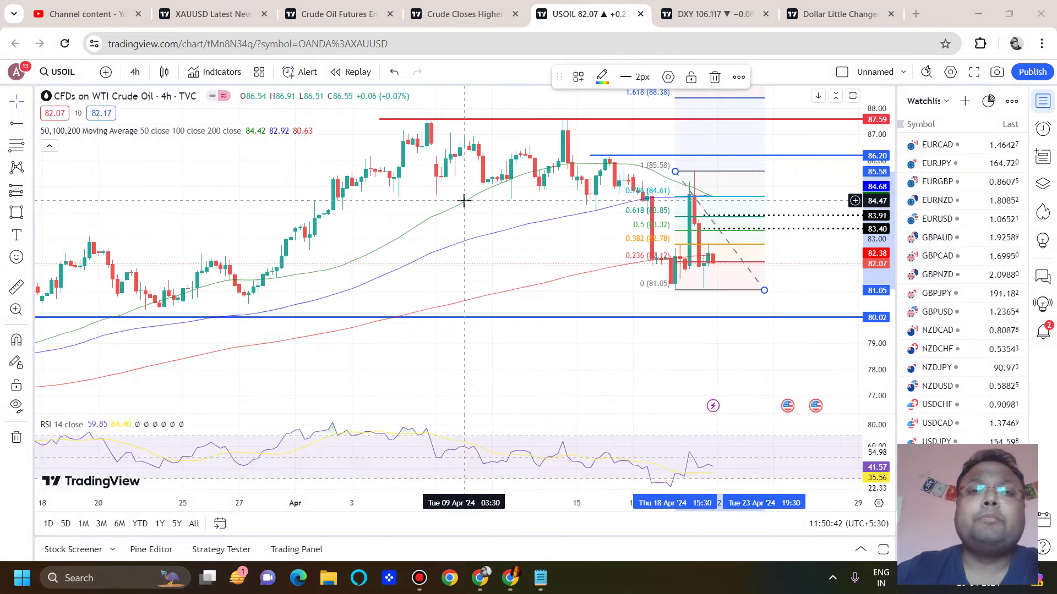
scroll(464, 200, up, 2)
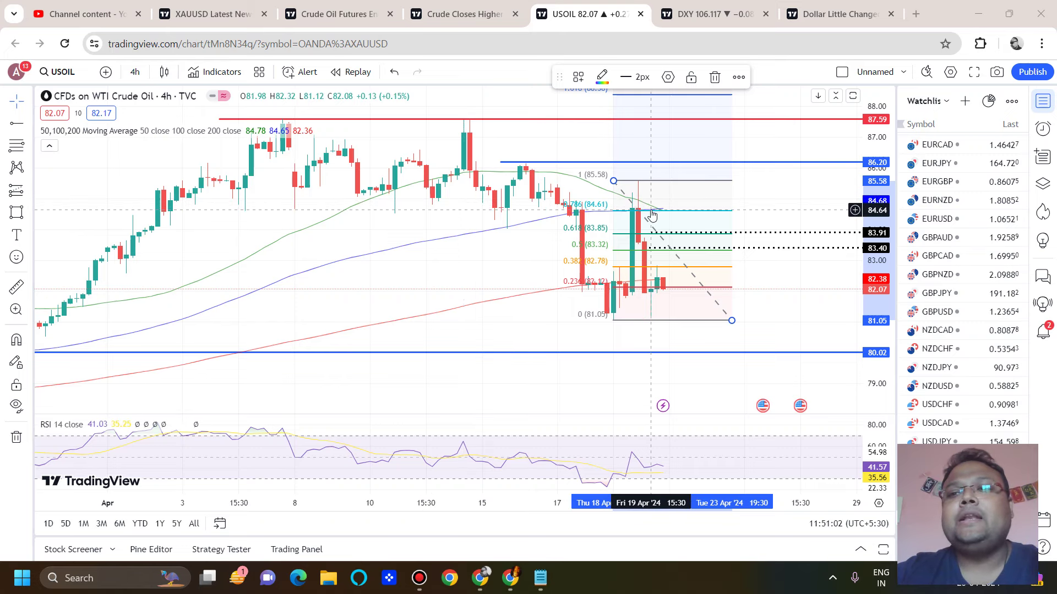
Step: Loop the 0.786 Fib zone near 84.61 and handwrite '100 MA' beside it
key(ctrl+alt+g)
mouse_move(683, 199)
mouse_down()
mouse_move(624, 201)
mouse_move(679, 218)
mouse_move(657, 193)
mouse_up()
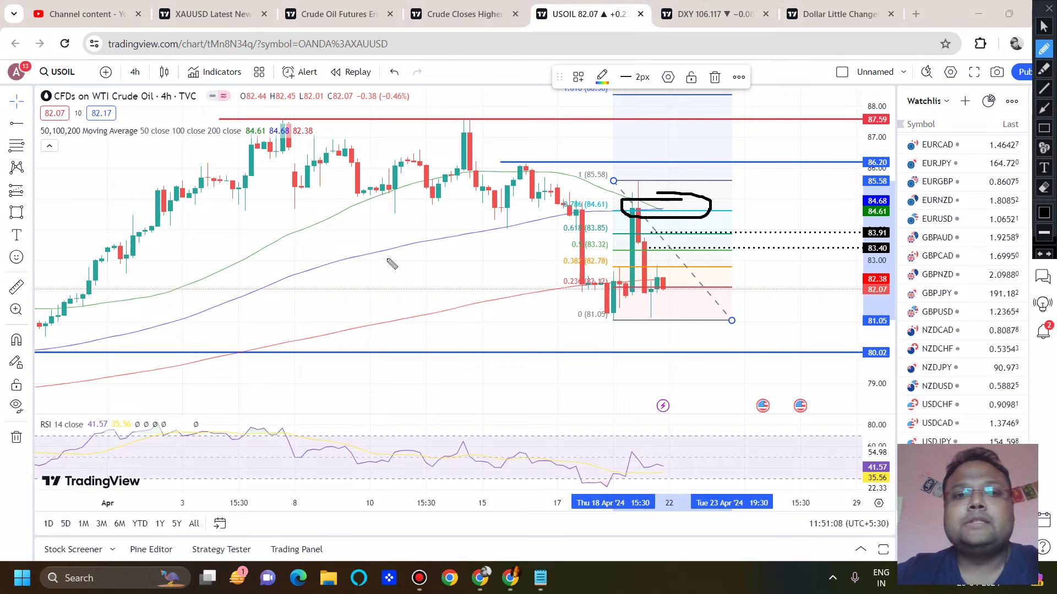
mouse_move(385, 273)
mouse_down()
mouse_move(427, 292)
mouse_move(485, 275)
mouse_move(575, 291)
mouse_move(587, 271)
mouse_move(566, 287)
mouse_up()
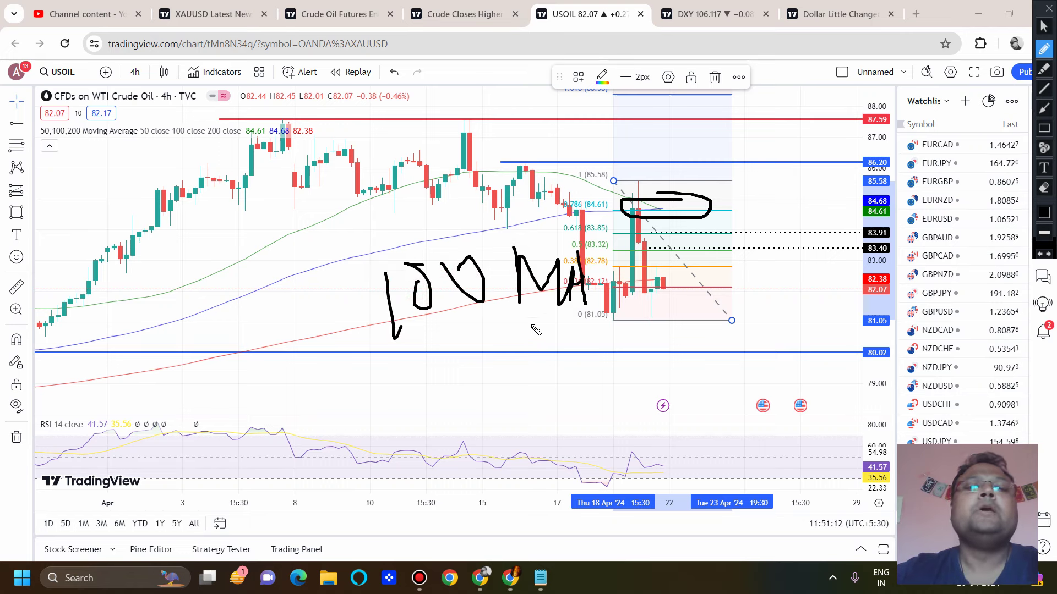